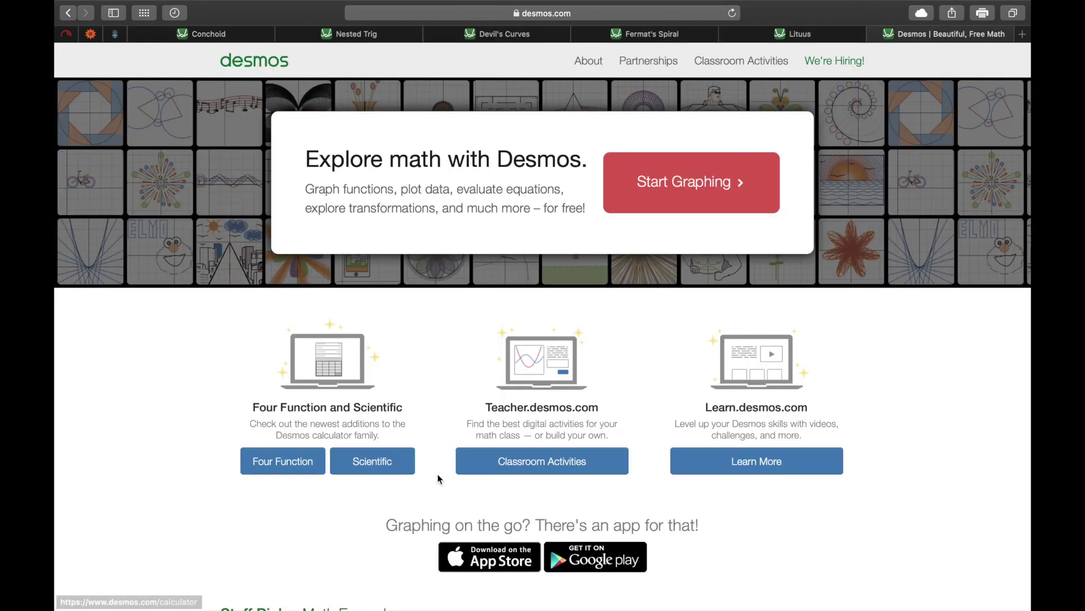
# Start the Desmos graphing calculator from the landing page
pyautogui.scroll(-10, 438, 474)
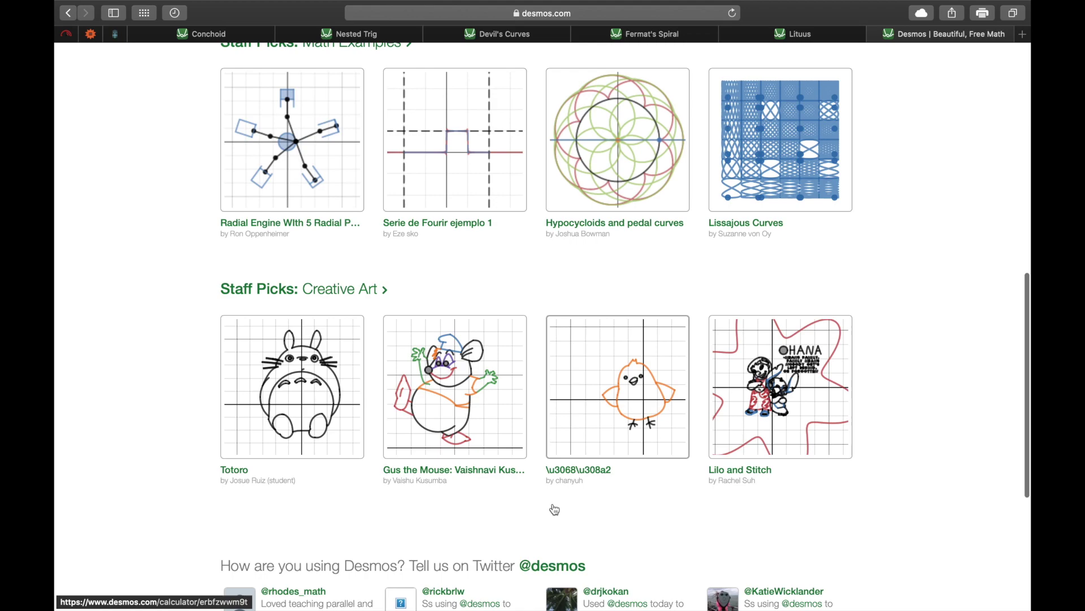
pyautogui.scroll(10, 552, 509)
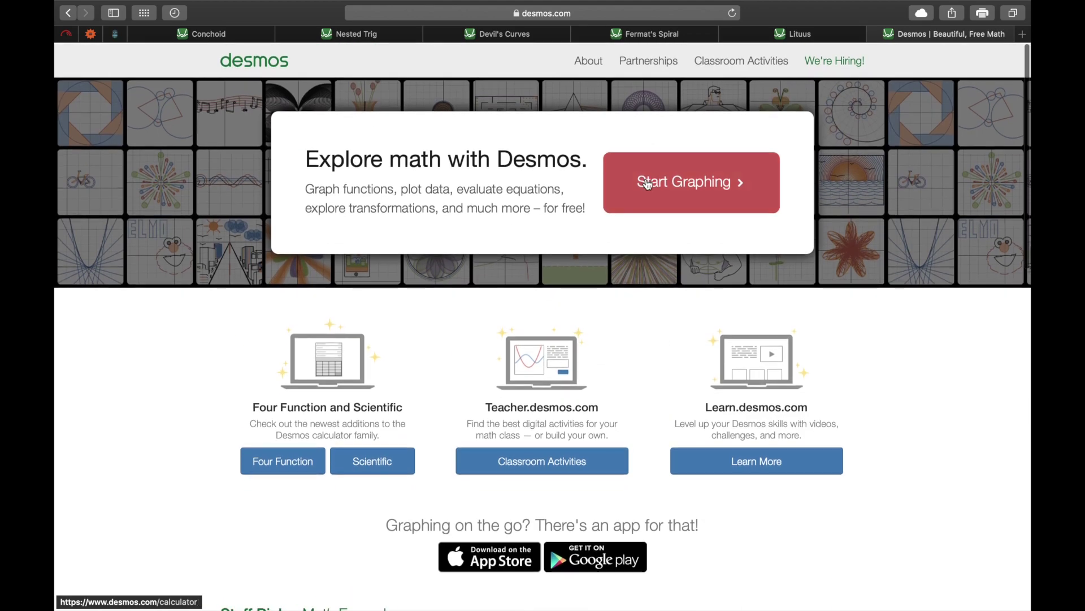
pyautogui.click(648, 177)
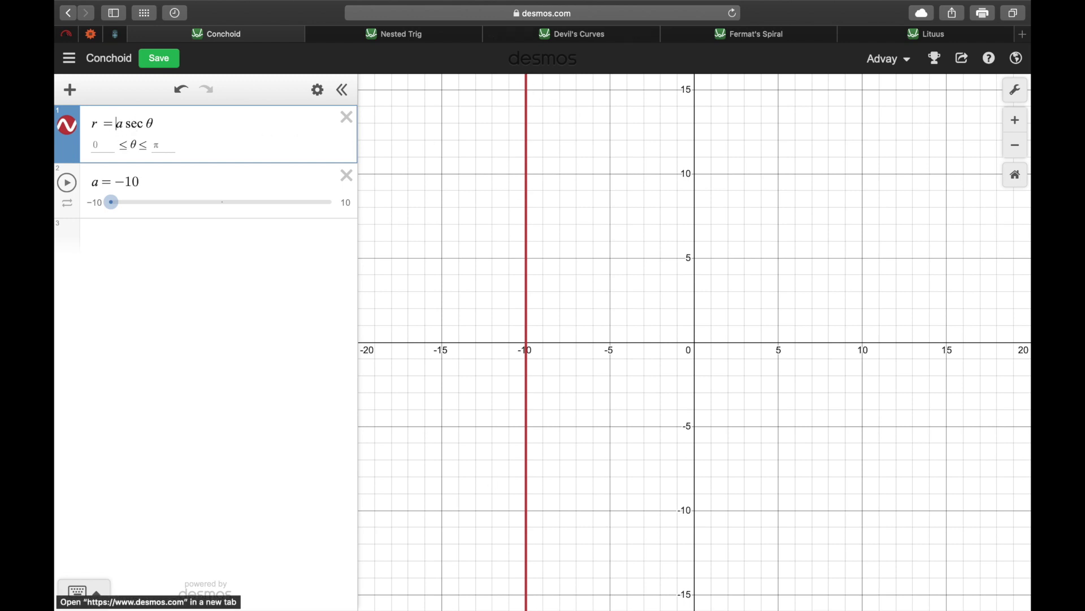
# Try values of a ending at −10, then insert 3+ before a to get r = 3 + a sec θ
pyautogui.moveTo(116, 204); pyautogui.dragTo(85, 218)
pyautogui.click(116, 123)
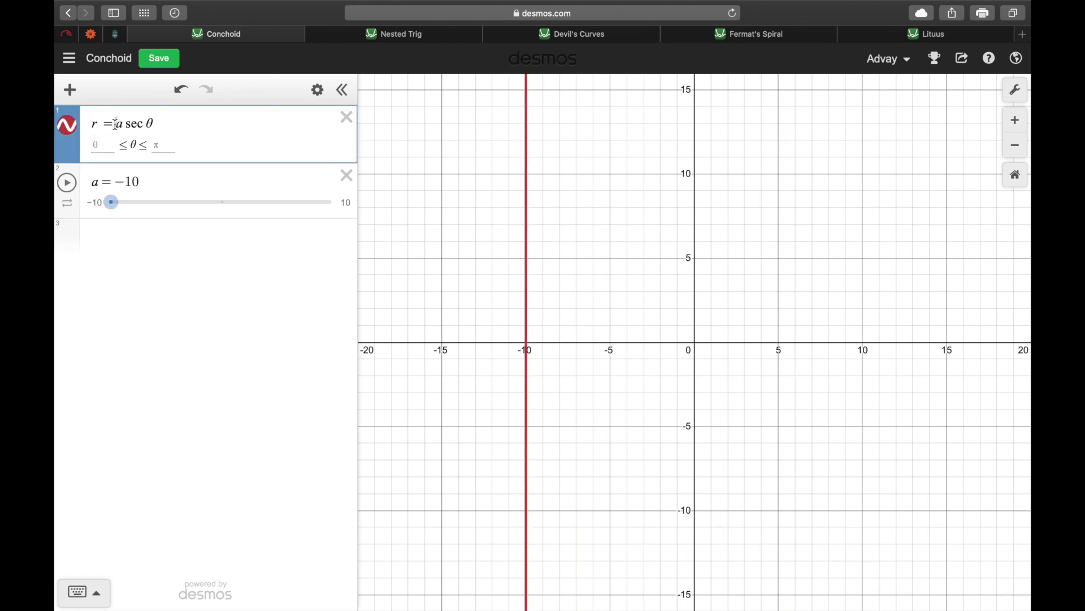
pyautogui.write('3+')
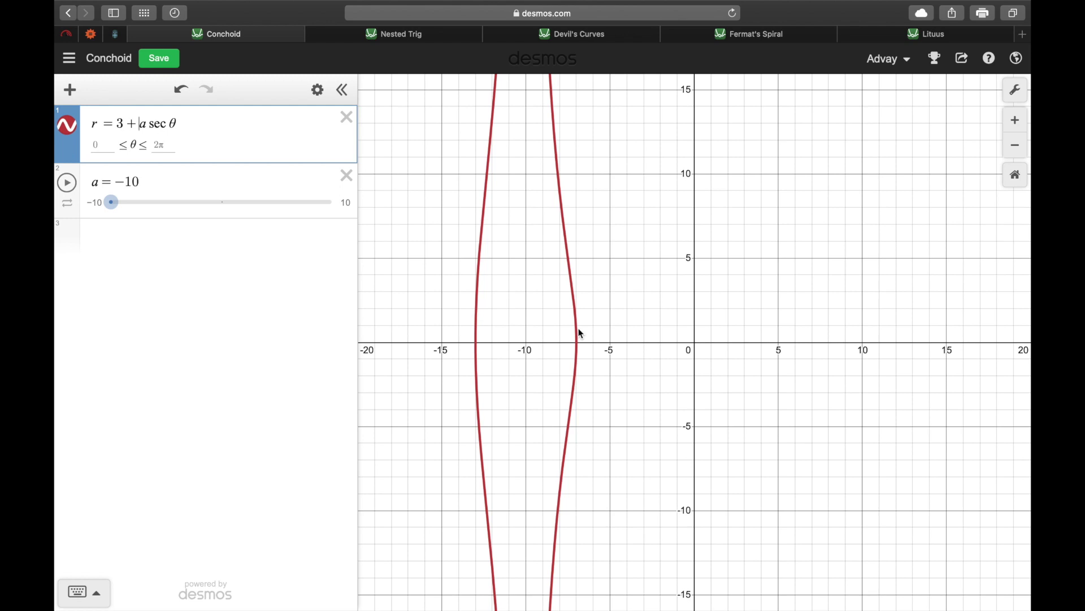
# Animate the conchoid's a slider, stop it, and set a to about −1.9
pyautogui.click(67, 182)
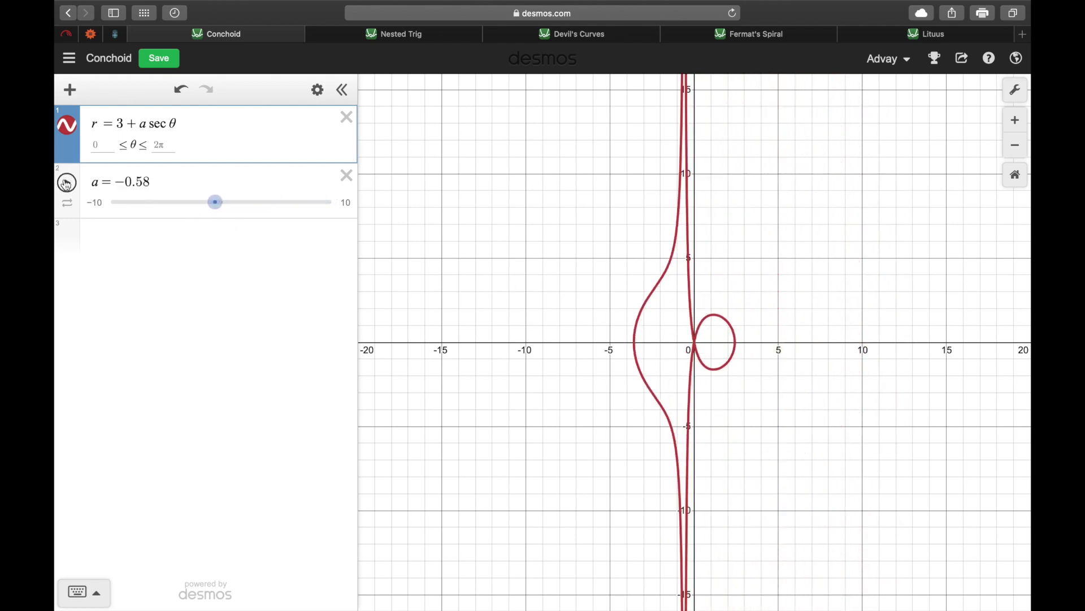
pyautogui.click(66, 183)
pyautogui.moveTo(219, 207)
pyautogui.mouseDown()
pyautogui.moveTo(231, 207)
pyautogui.moveTo(205, 207)
pyautogui.mouseUp()
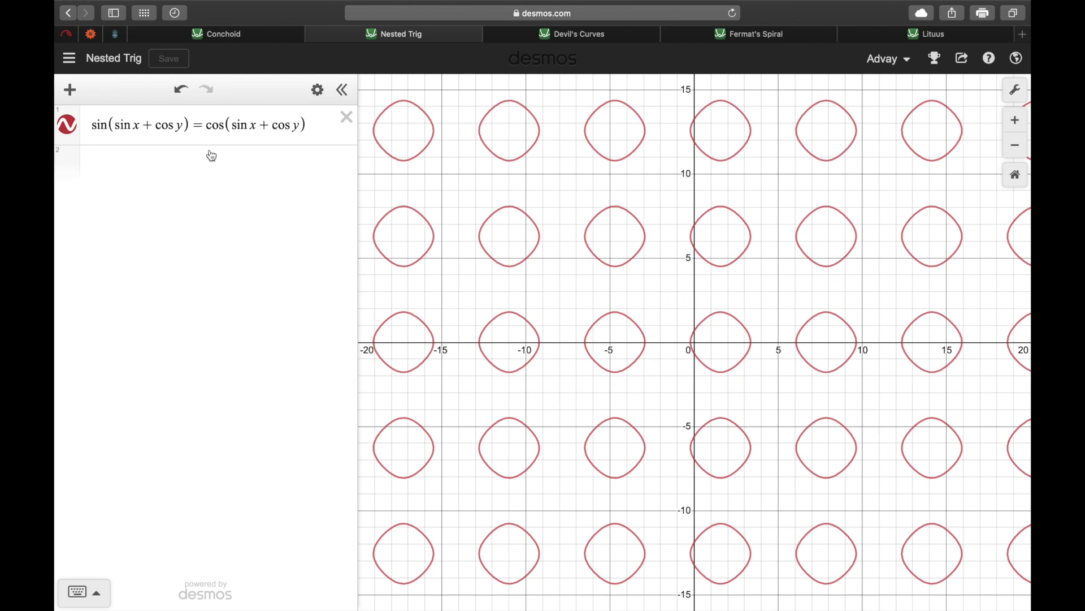
# Trial-insert y and x into the inner sine term, delete both, and place the cursor after the left side
pyautogui.click(135, 124)
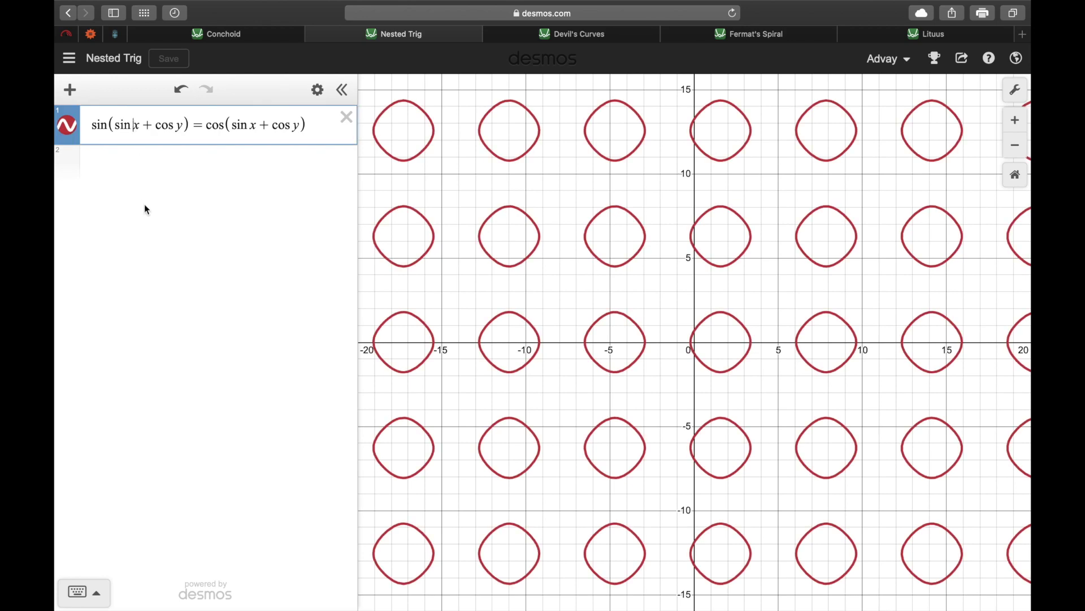
pyautogui.write('y')
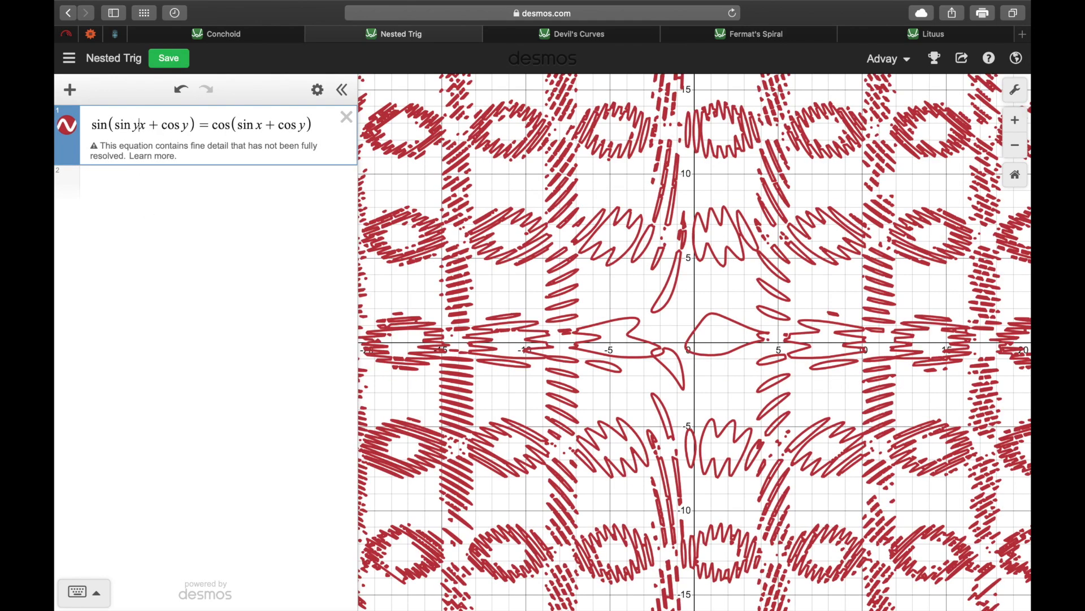
pyautogui.press('BackSpace')
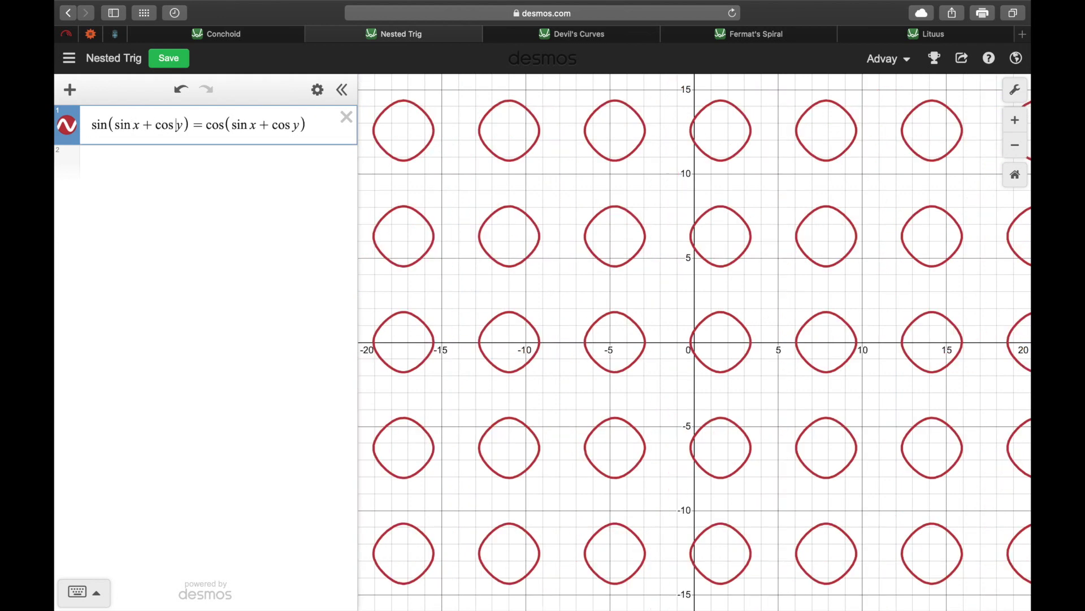
pyautogui.write('x')
pyautogui.press('BackSpace')
pyautogui.click(190, 125)
# Multiply the right side by a, add its slider, and set a to 0 for diagonal lines
pyautogui.write('a')
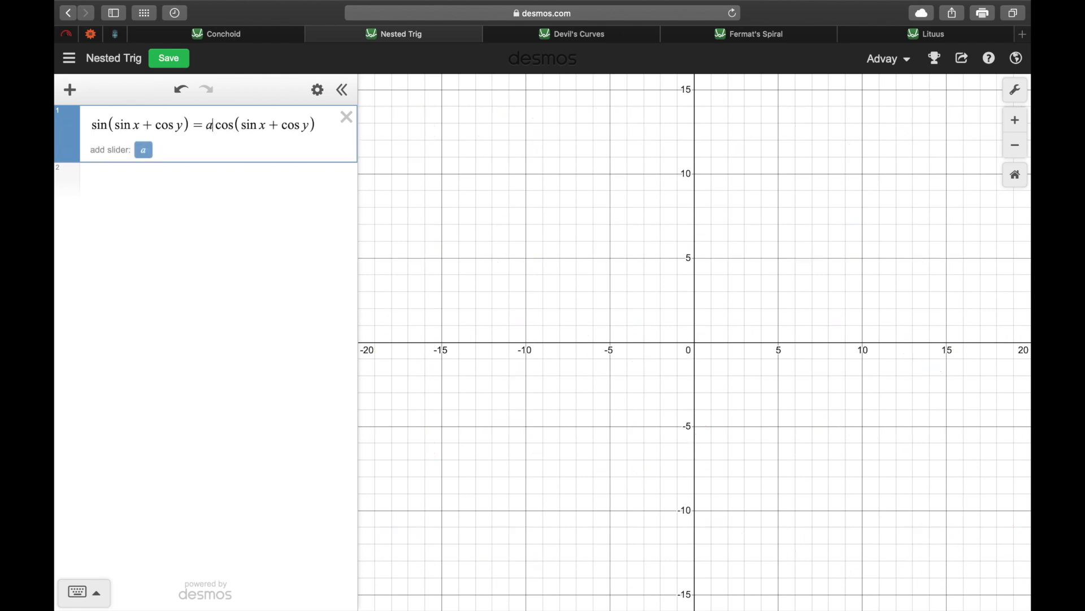
pyautogui.click(145, 149)
pyautogui.moveTo(223, 186)
pyautogui.mouseDown()
pyautogui.moveTo(347, 203)
pyautogui.moveTo(116, 186)
pyautogui.moveTo(222, 190)
pyautogui.mouseUp()
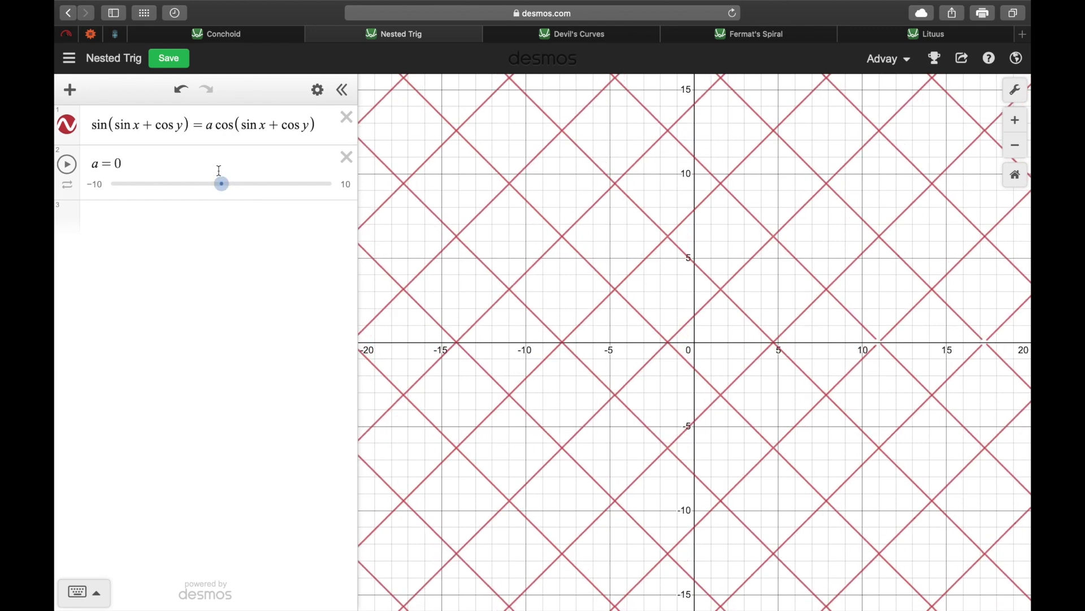
# Replace the a before cos with xy, giving sin(sin x + cos y) = xy cos(sin x + cos y)
pyautogui.click(215, 128)
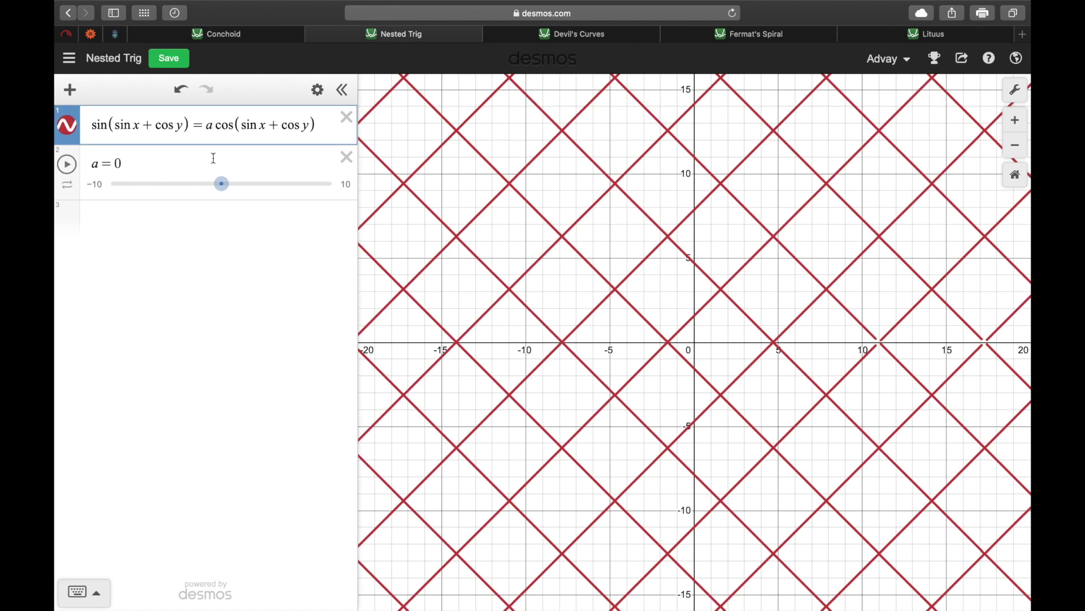
pyautogui.press('BackSpace')
pyautogui.write('x')
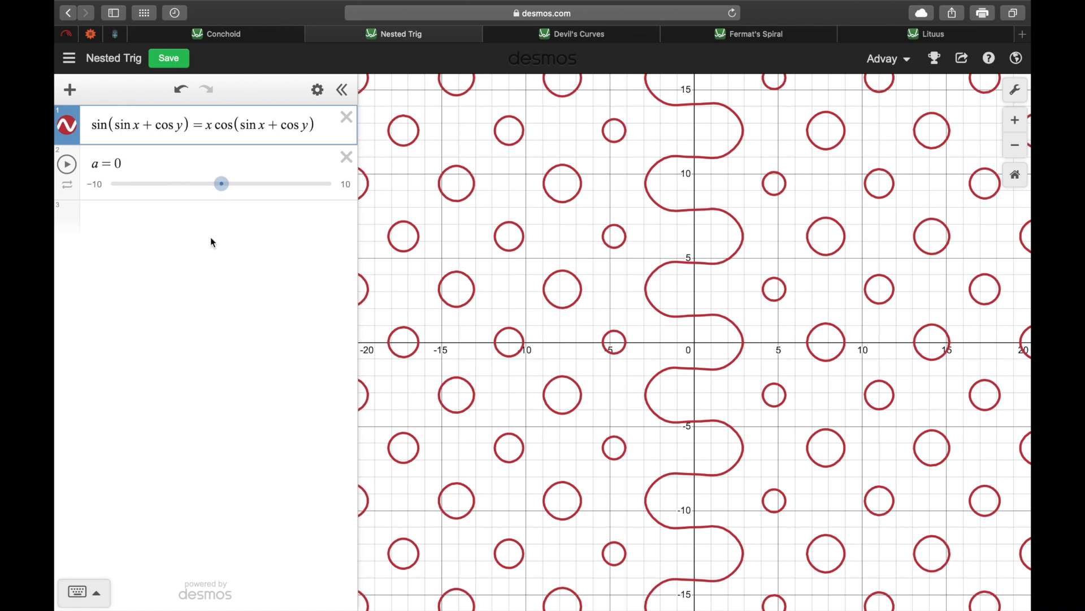
pyautogui.write('y^4−x^4+ay^2+bx^2=0')
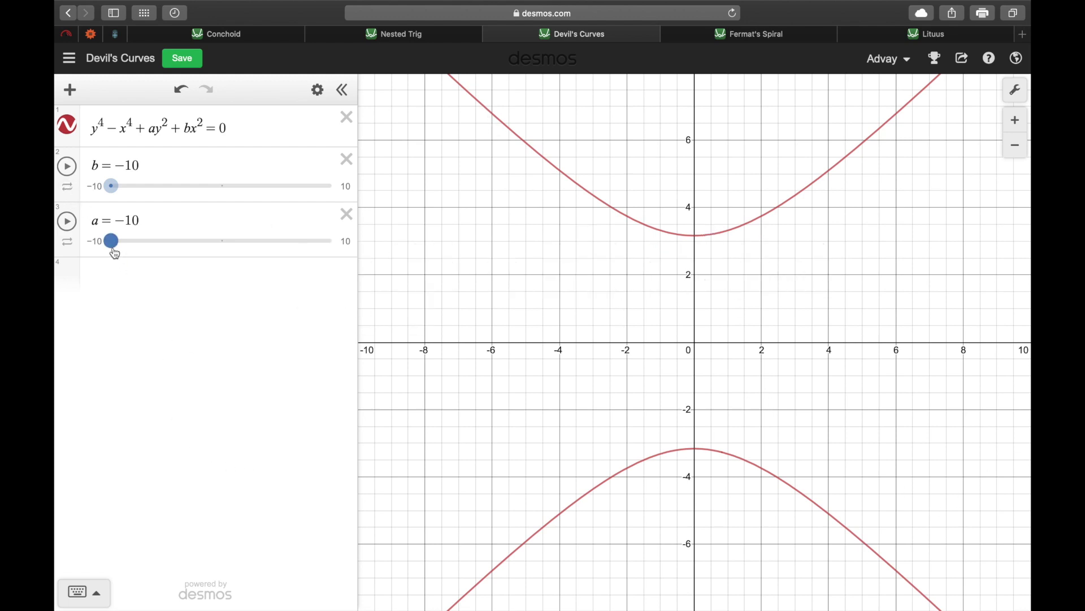
# Raise Devil's Curves parameter a from −10 to 10, collapsing the graph into crossing diagonals
pyautogui.moveTo(115, 254); pyautogui.dragTo(374, 262)
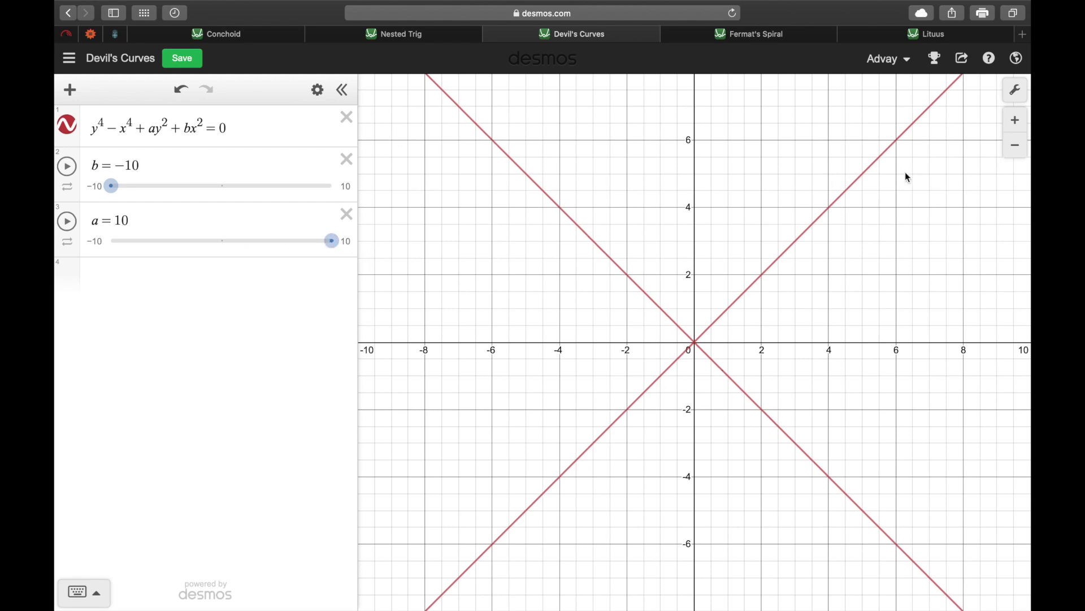
# Animate b, stop a's animation, then set b to 10 and a to −10
pyautogui.click(71, 172)
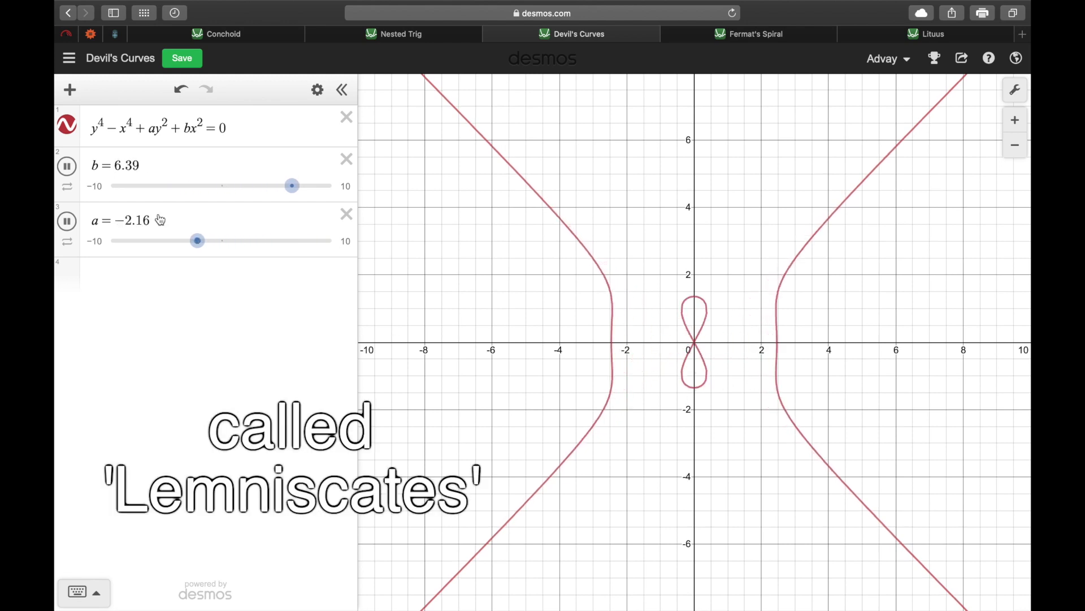
pyautogui.click(66, 221)
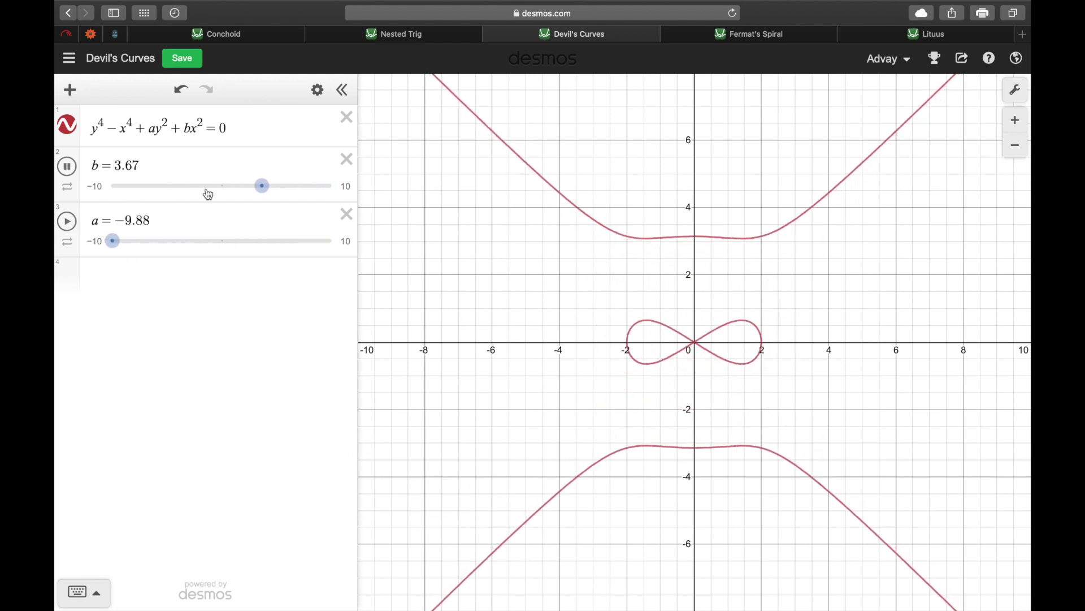
pyautogui.moveTo(235, 186); pyautogui.dragTo(416, 187)
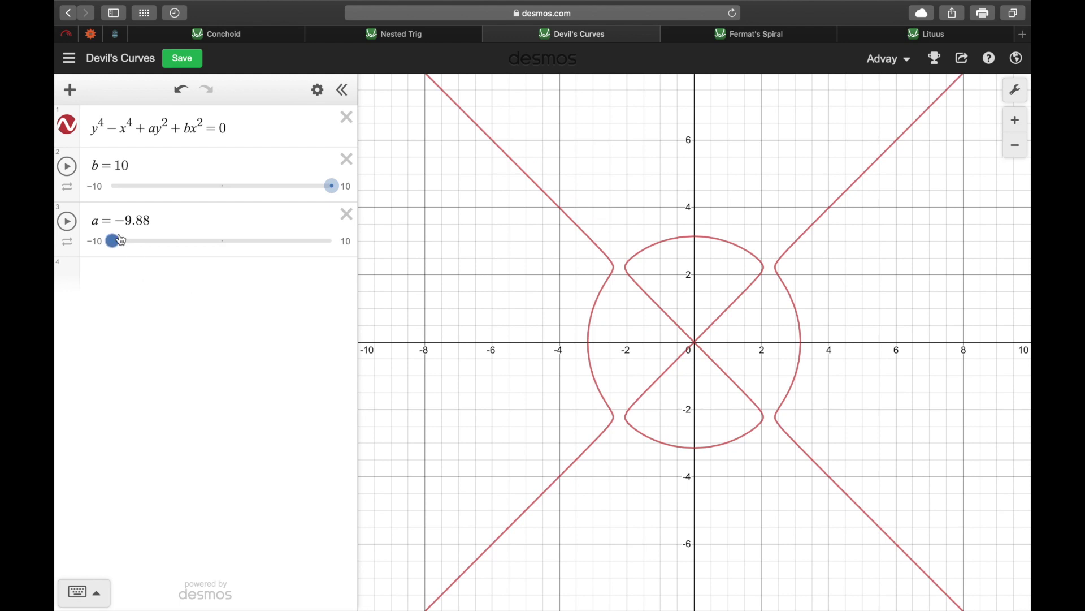
pyautogui.moveTo(121, 241); pyautogui.dragTo(111, 240)
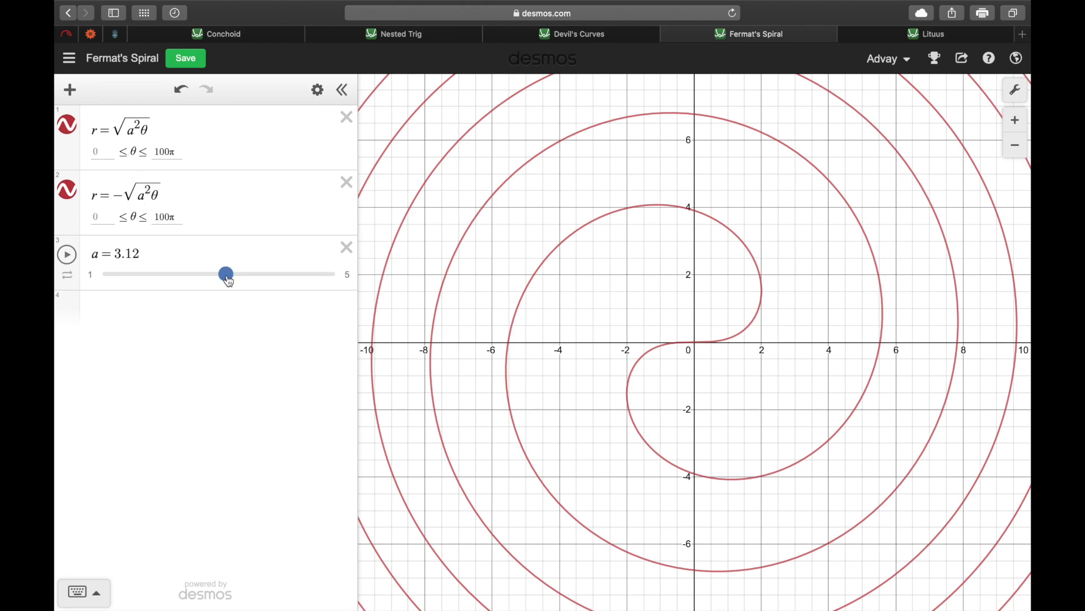
# Lower Fermat's Spiral parameter a from 3.12 to 1 to wind the spiral tighter
pyautogui.moveTo(226, 276); pyautogui.dragTo(103, 274)
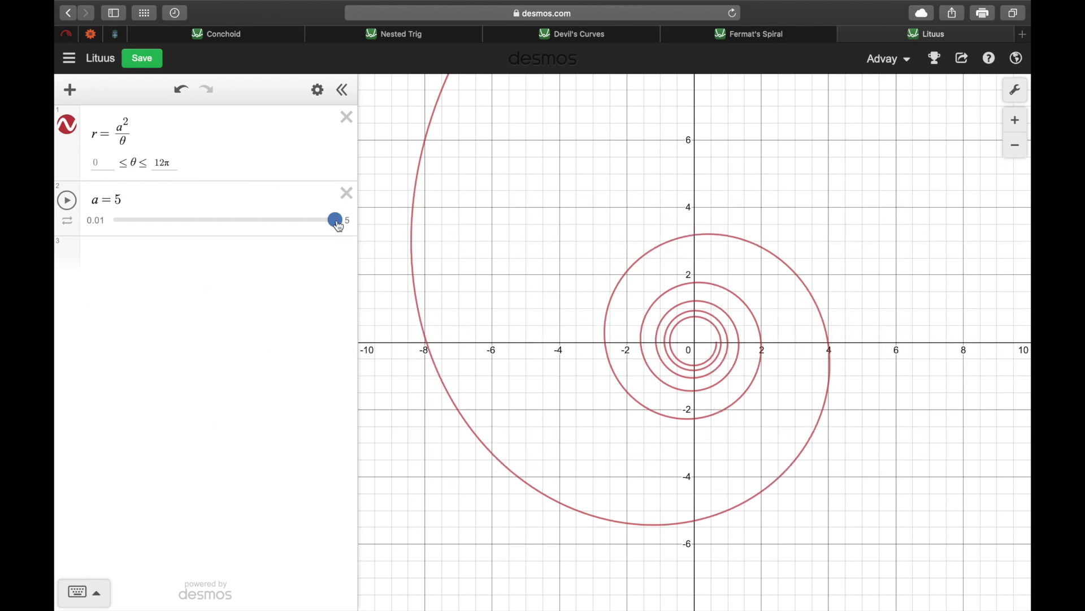
# Animate the Lituus parameter a, stop it, and lower a to about 0.66
pyautogui.click(70, 200)
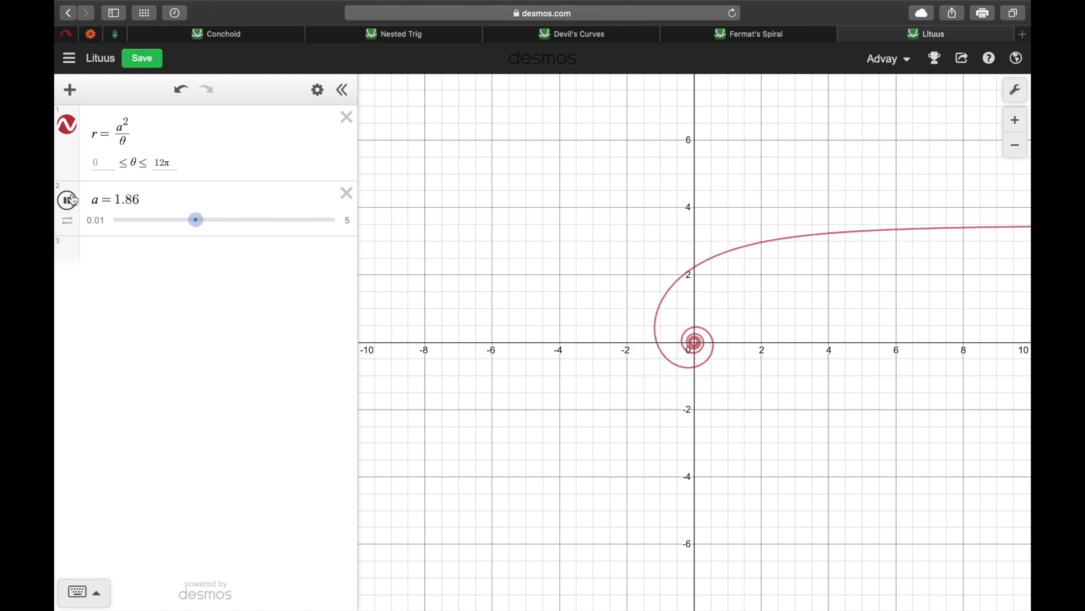
pyautogui.click(71, 201)
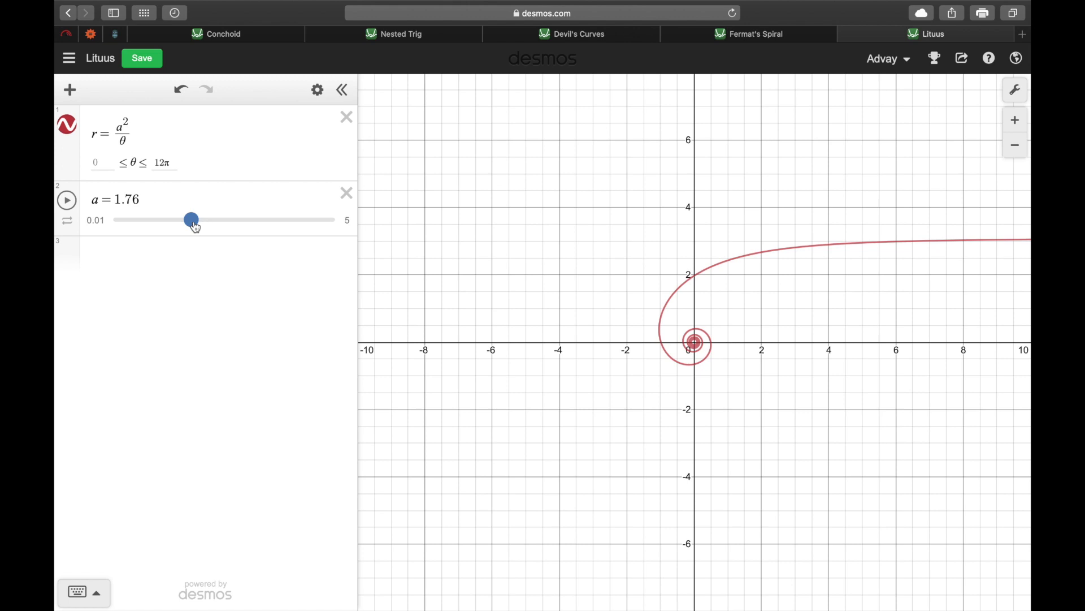
pyautogui.moveTo(196, 228); pyautogui.dragTo(128, 227)
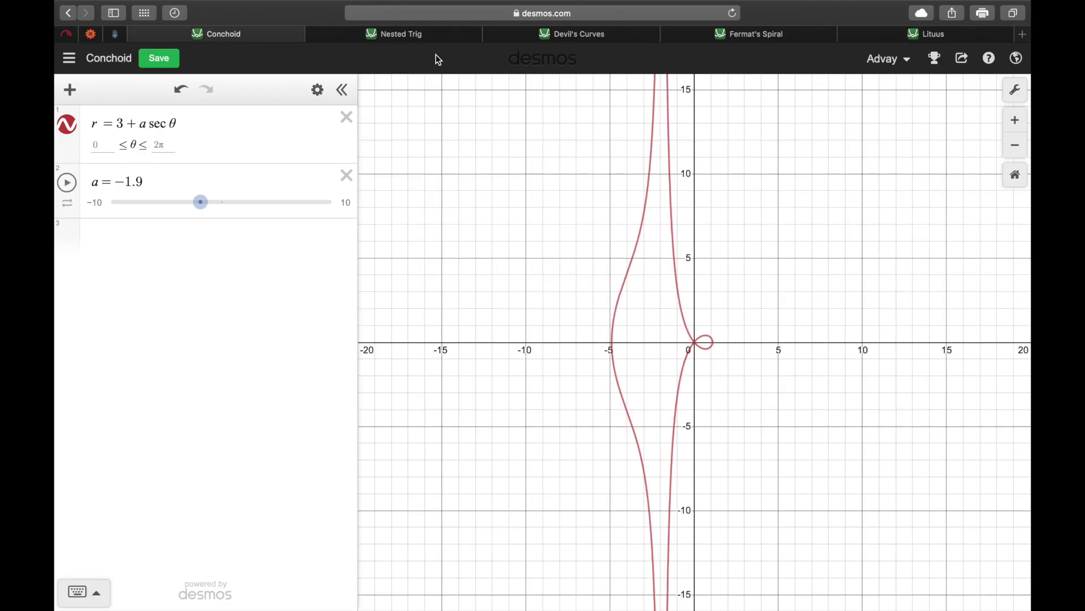
# Step through the Nested Trig, Devil's Curves and Fermat's Spiral graphs in turn
pyautogui.click(420, 39)
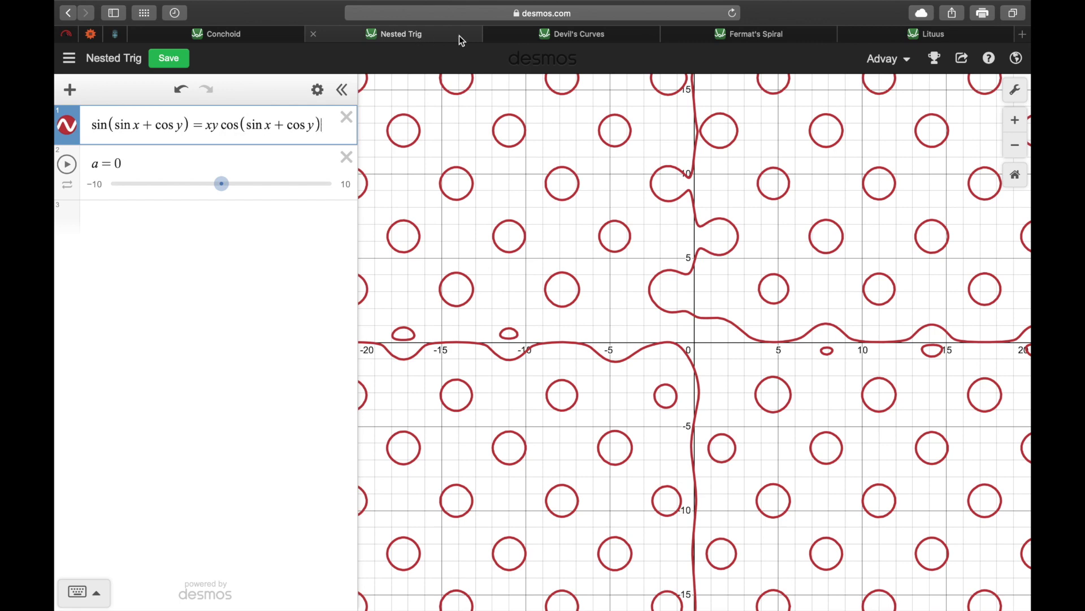
pyautogui.click(567, 38)
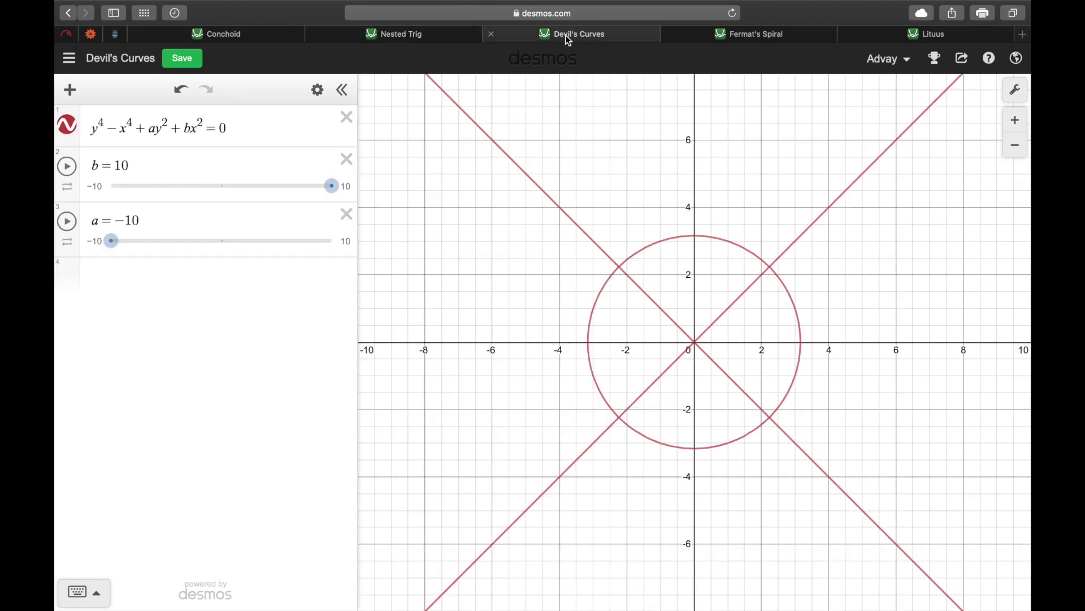
pyautogui.click(792, 39)
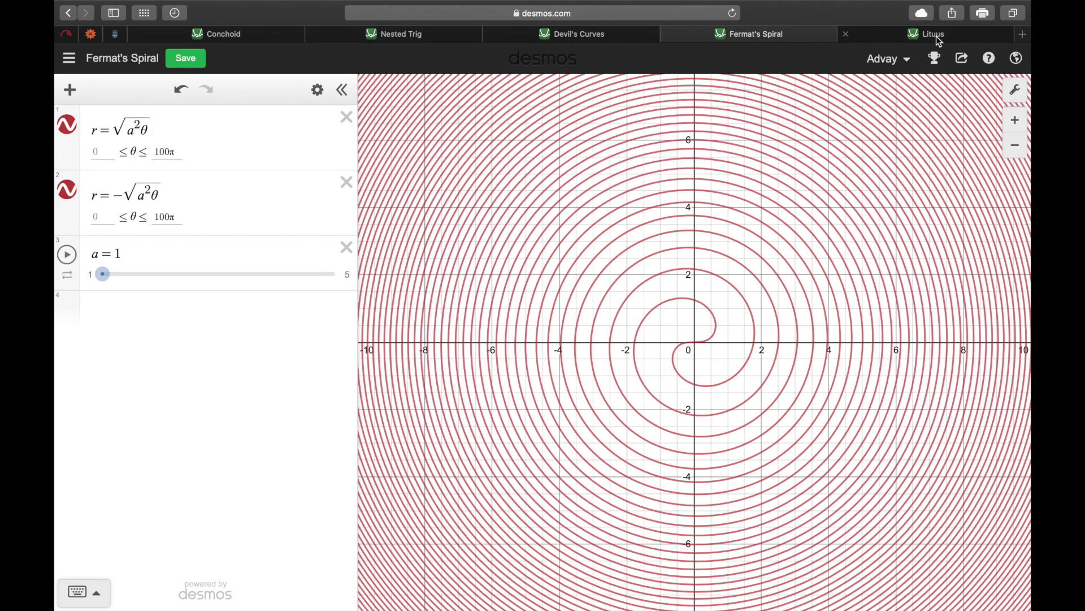